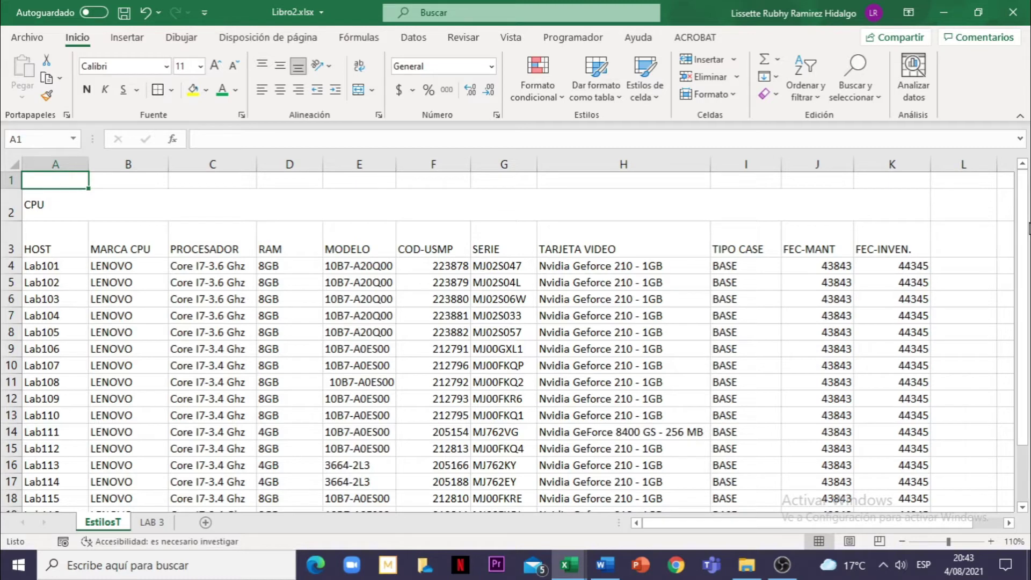
Select the merged CPU title cell A2 and open the Cell Styles gallery
left_click(650, 91)
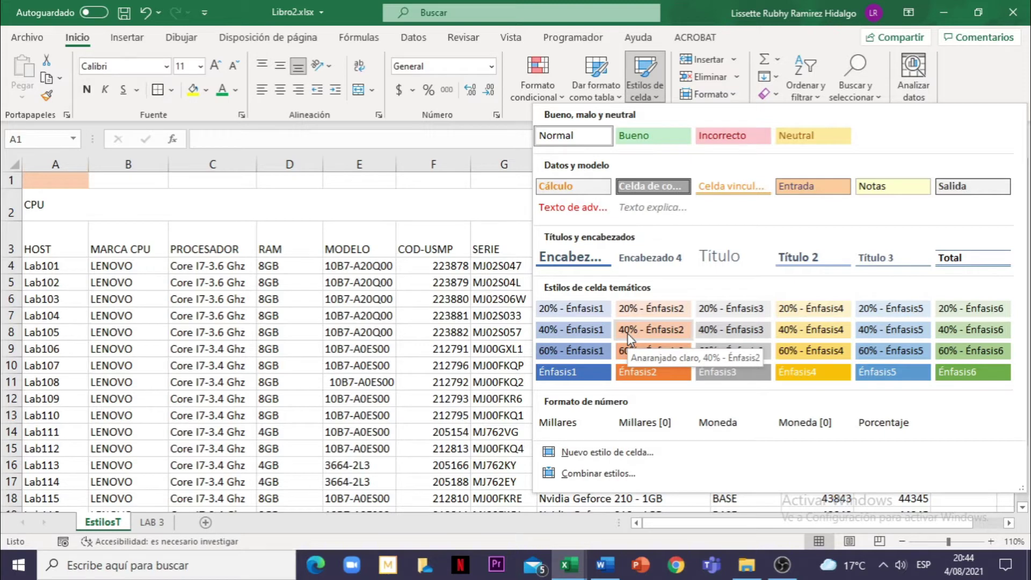
left_click(271, 325)
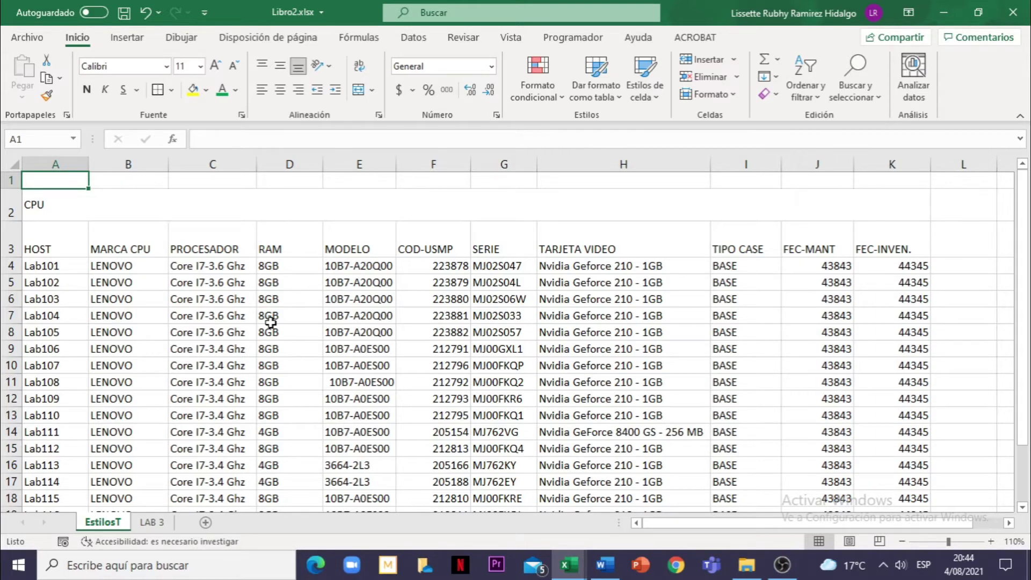
left_click(64, 195)
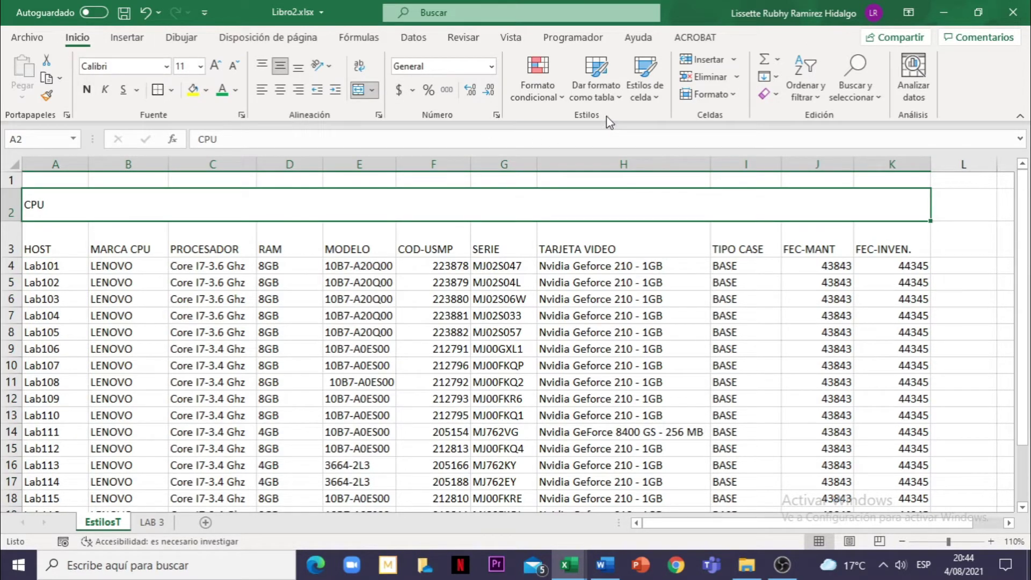
left_click(656, 98)
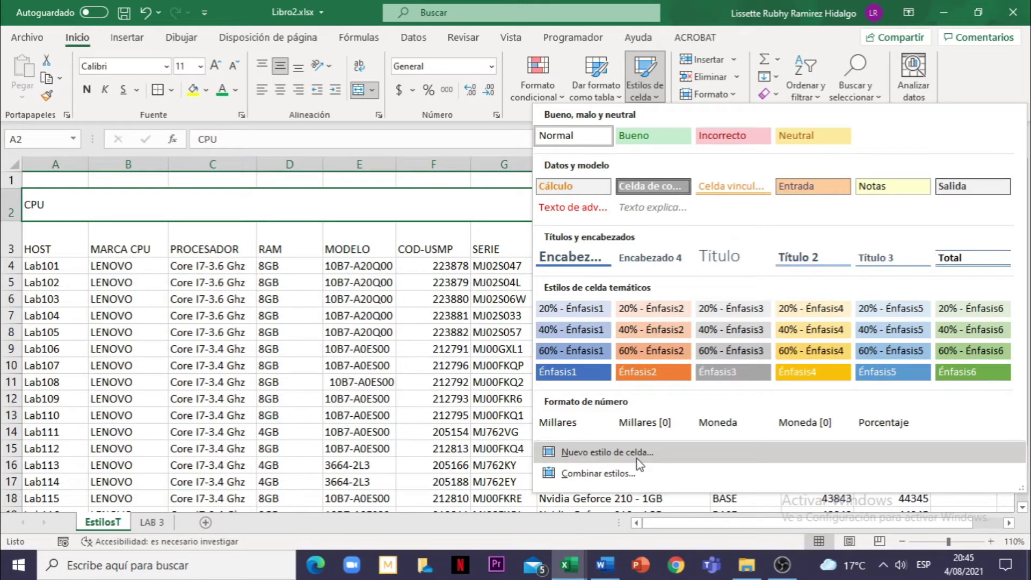
Start a new cell style named L, excluding Alignment, Font, Borders, Fill and Protection
left_click(641, 458)
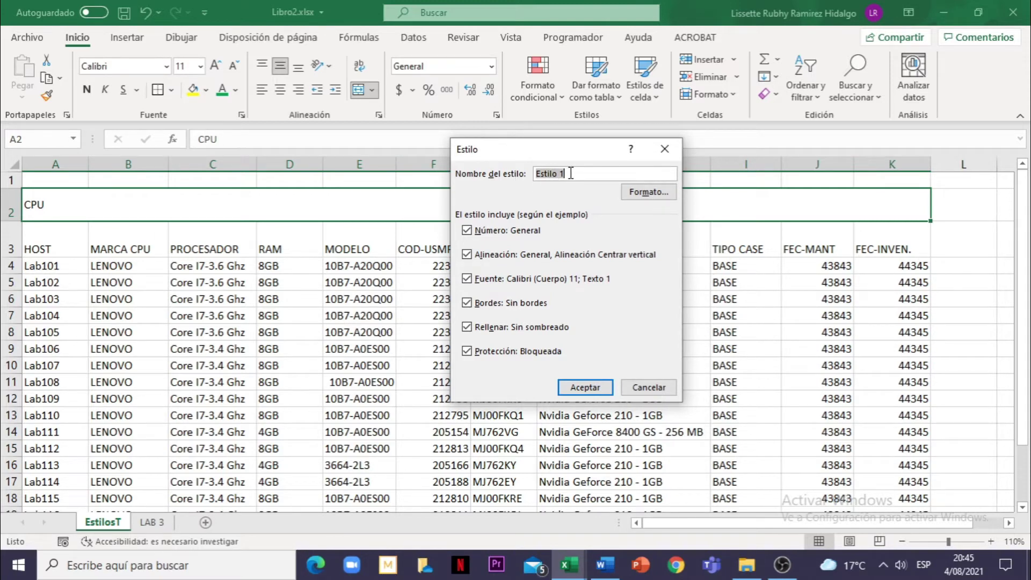
type("L")
left_click(467, 256)
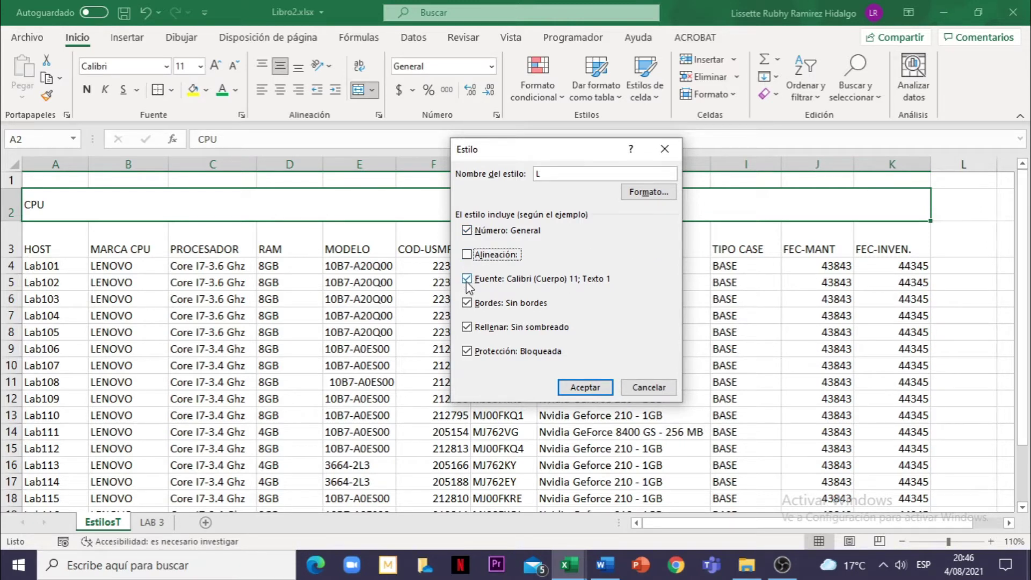
left_click(466, 281)
left_click(467, 303)
left_click(467, 327)
left_click(467, 351)
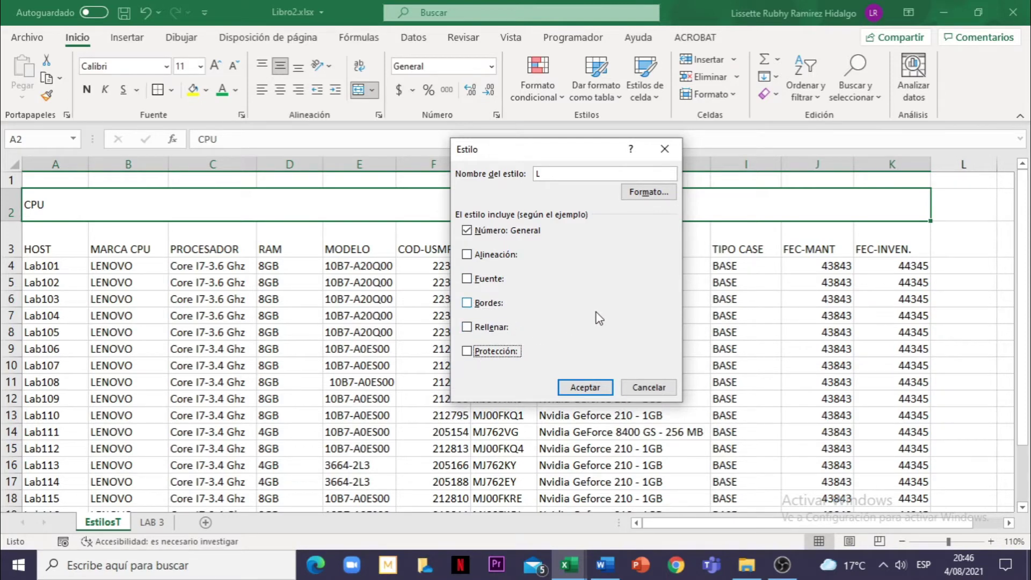
Set style L's horizontal alignment to Centred
left_click(645, 192)
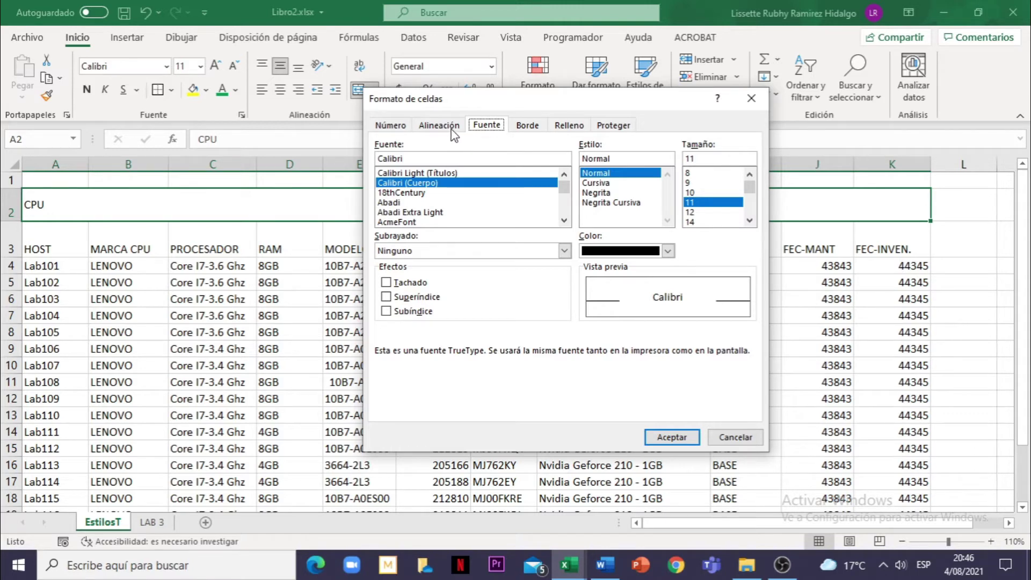
left_click(425, 128)
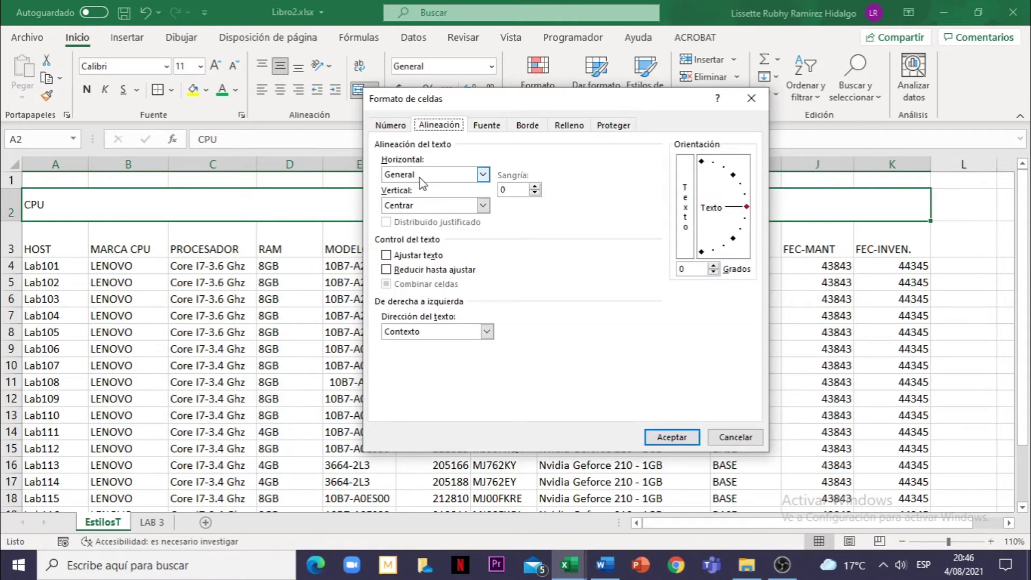
left_click(420, 175)
left_click(410, 208)
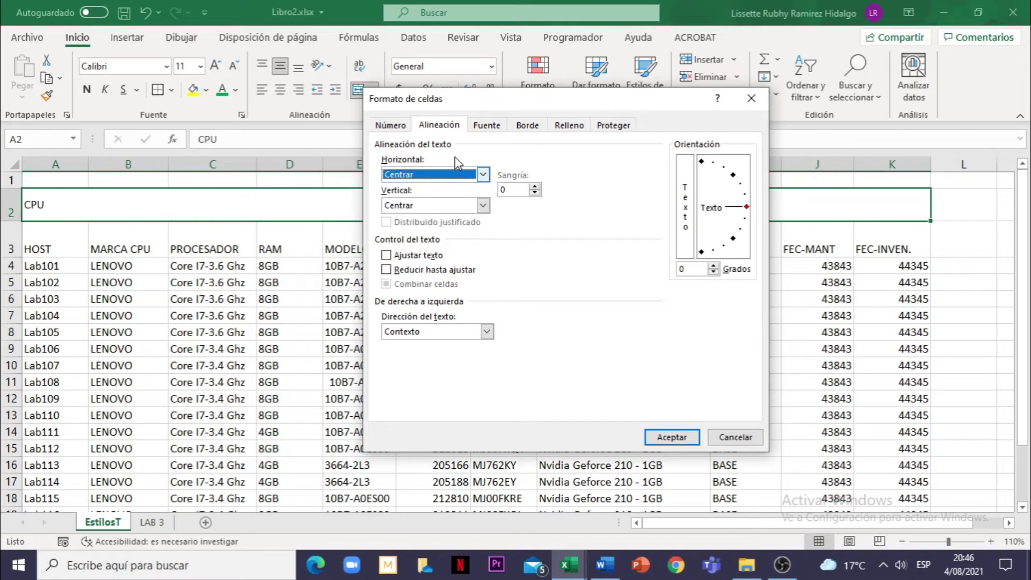
Set style L's font to Aldhabi, bold, size 12
left_click(486, 125)
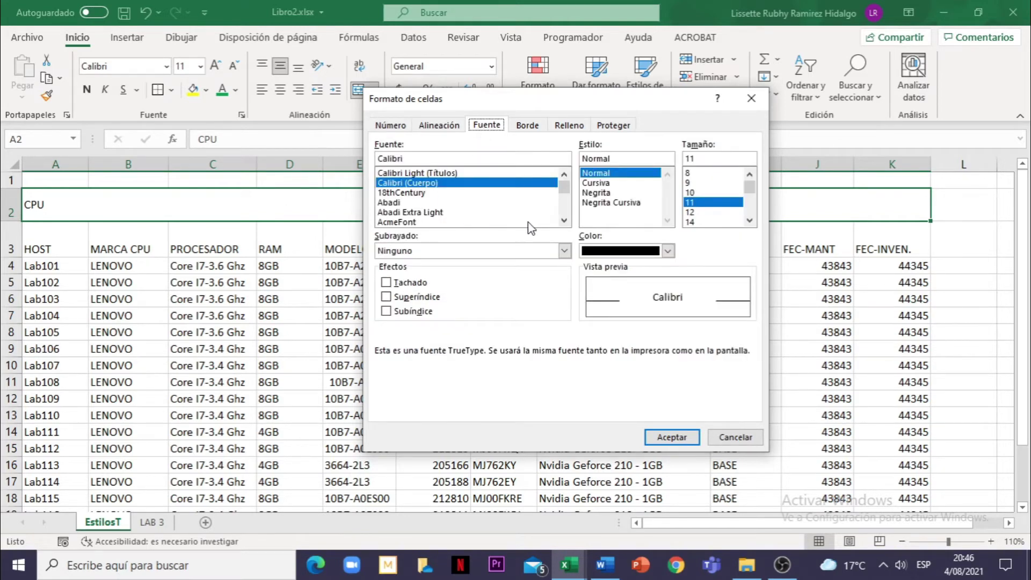
left_click(564, 221)
left_click(564, 220)
left_click(564, 220)
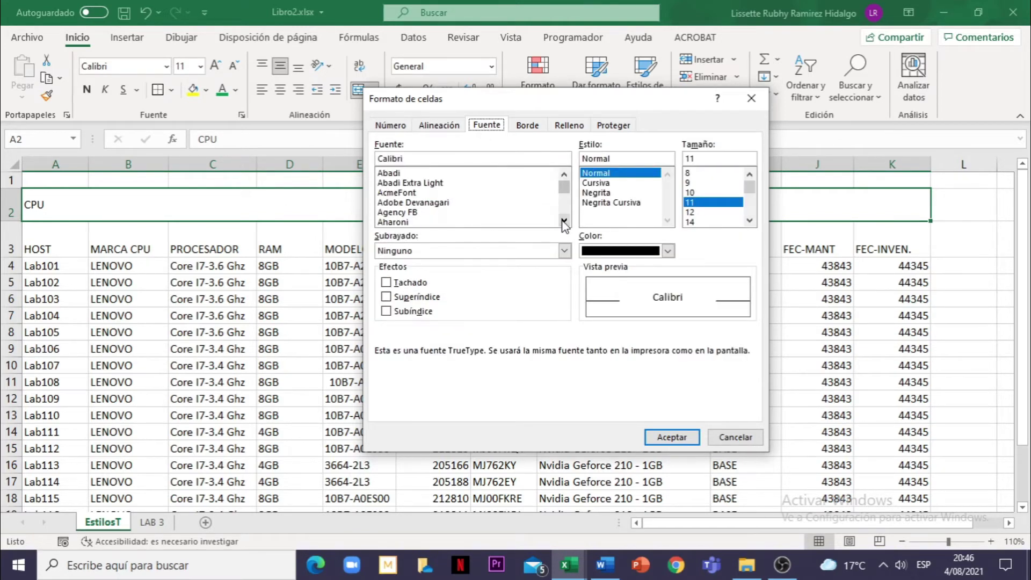
left_click(564, 220)
left_click(564, 220)
left_click(564, 221)
left_click(564, 220)
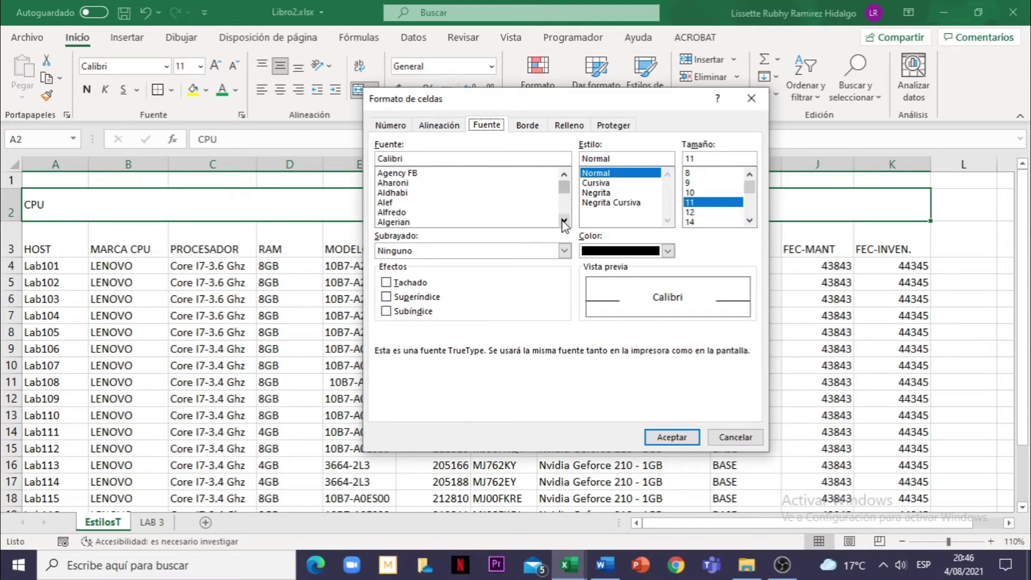
left_click(564, 220)
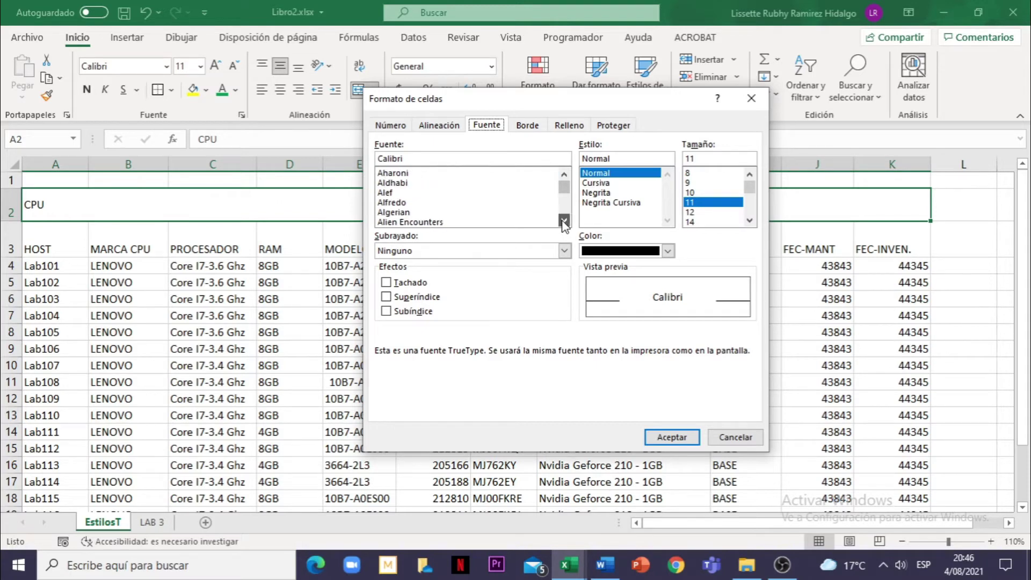
left_click(409, 212)
left_click(403, 207)
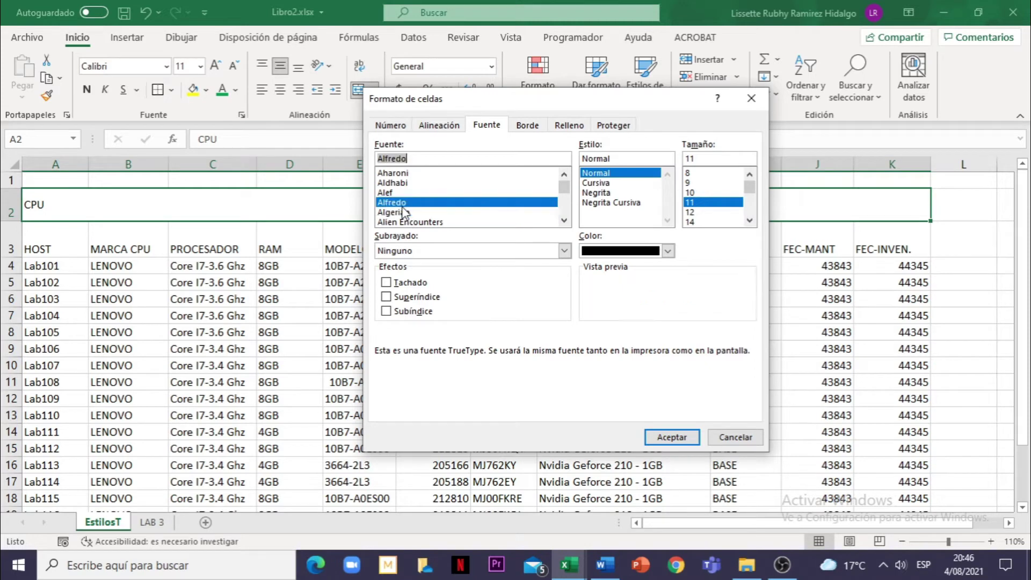
left_click(407, 221)
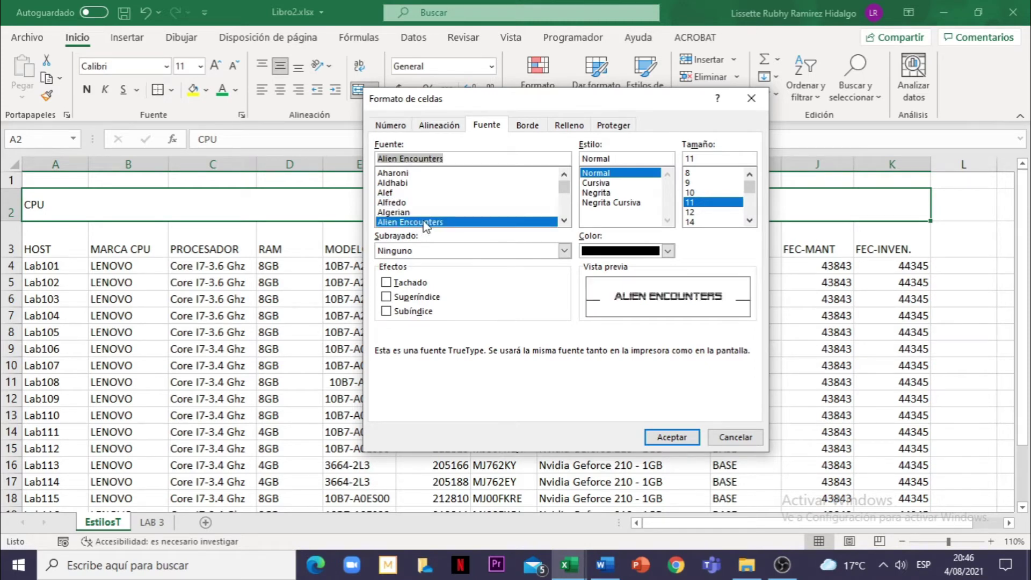
left_click(409, 183)
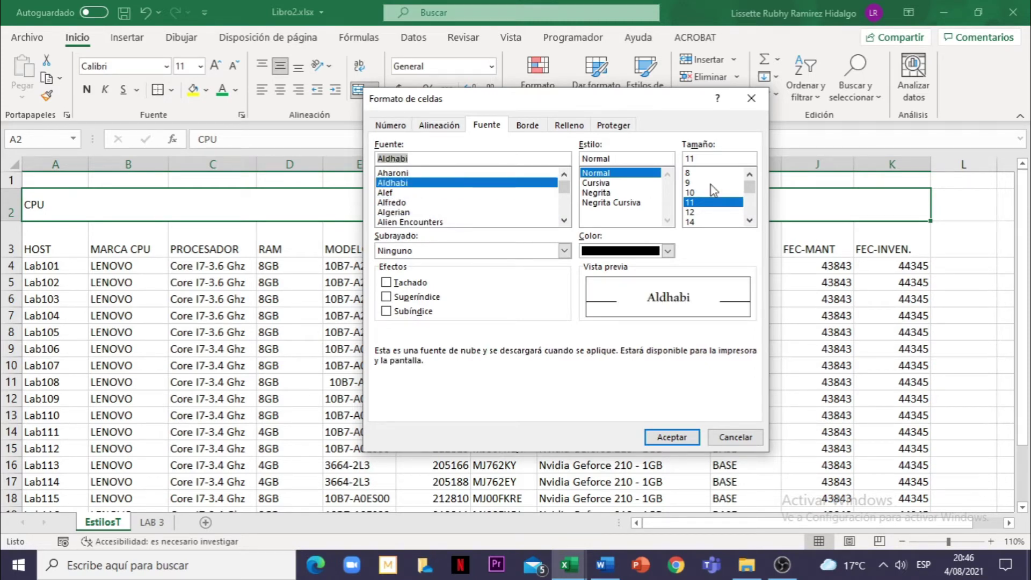
left_click(692, 213)
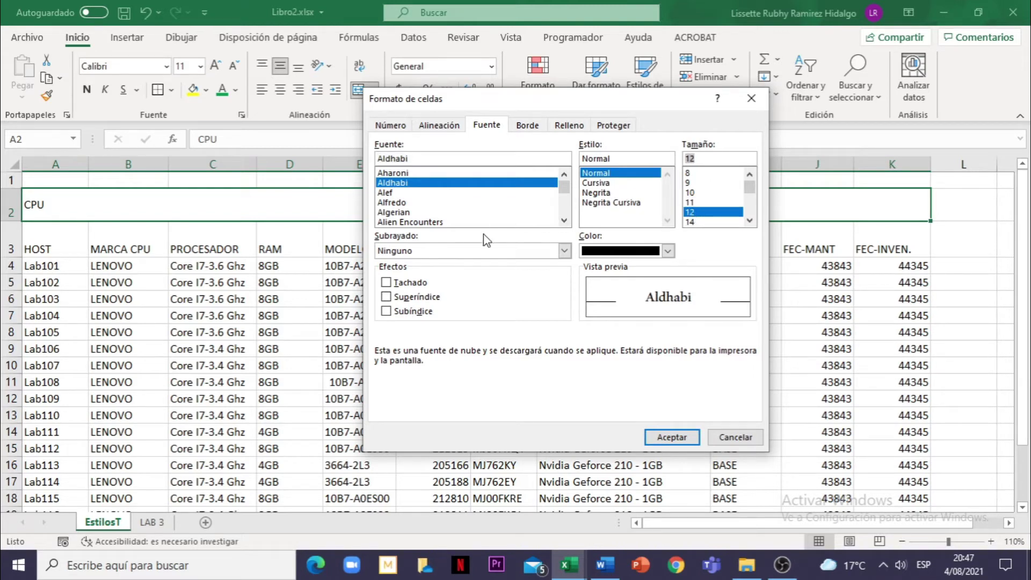
left_click(596, 193)
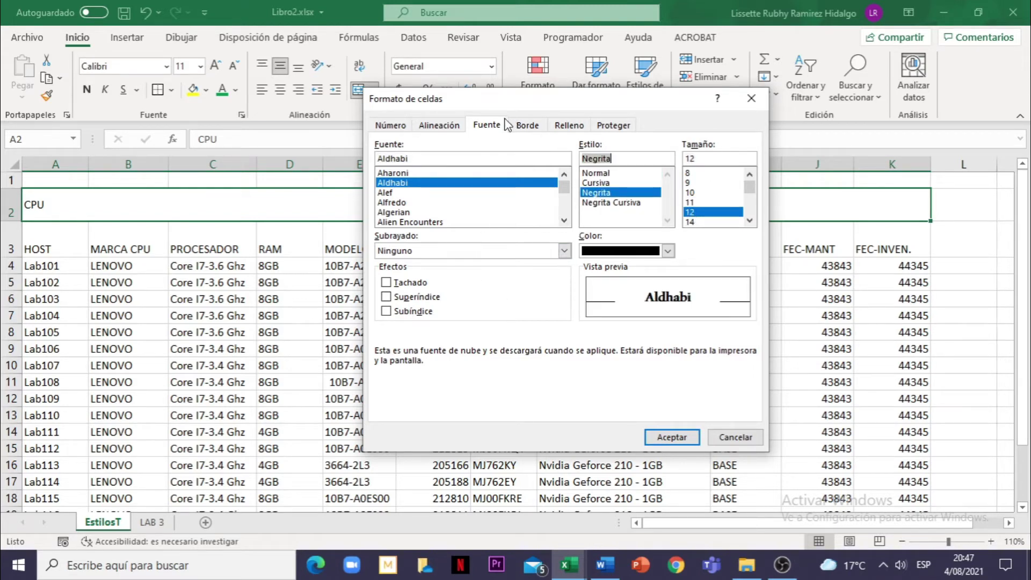
left_click(523, 129)
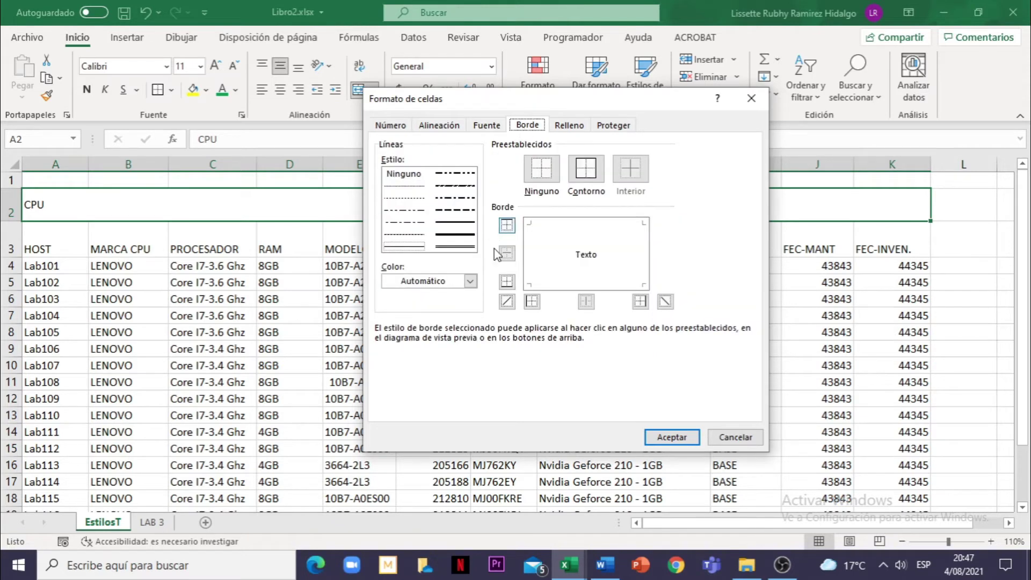
Give style L green double-line top and bottom borders
left_click(456, 247)
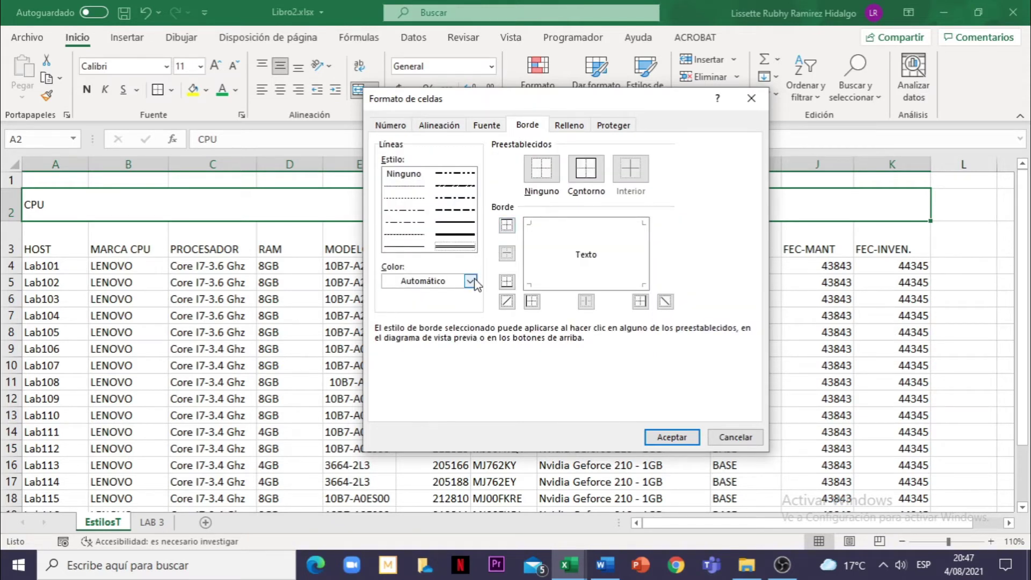
left_click(471, 280)
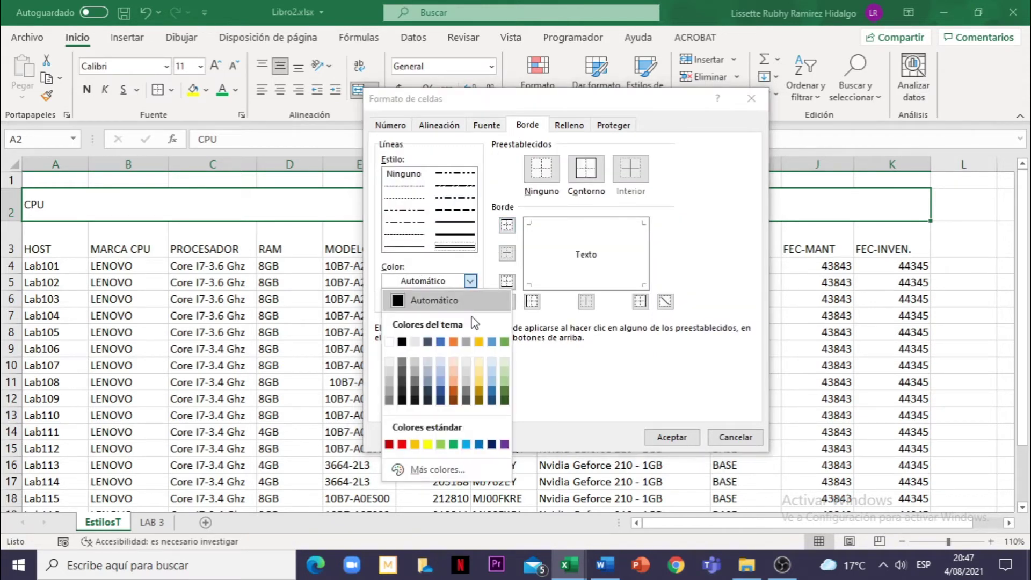
left_click(453, 445)
left_click(580, 236)
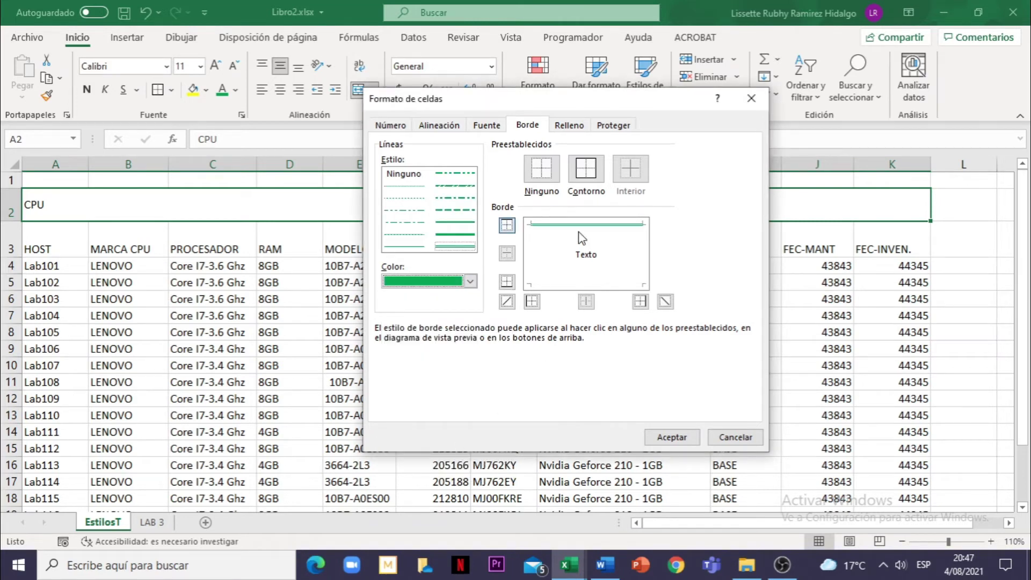
left_click(577, 285)
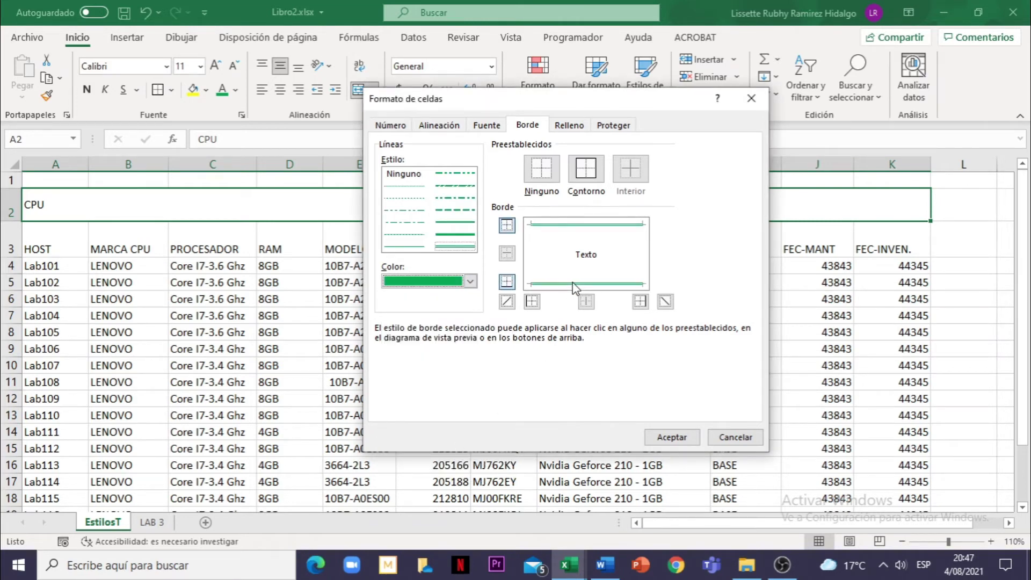
Give style L a light green background fill and confirm the formatting
left_click(567, 128)
left_click(510, 200)
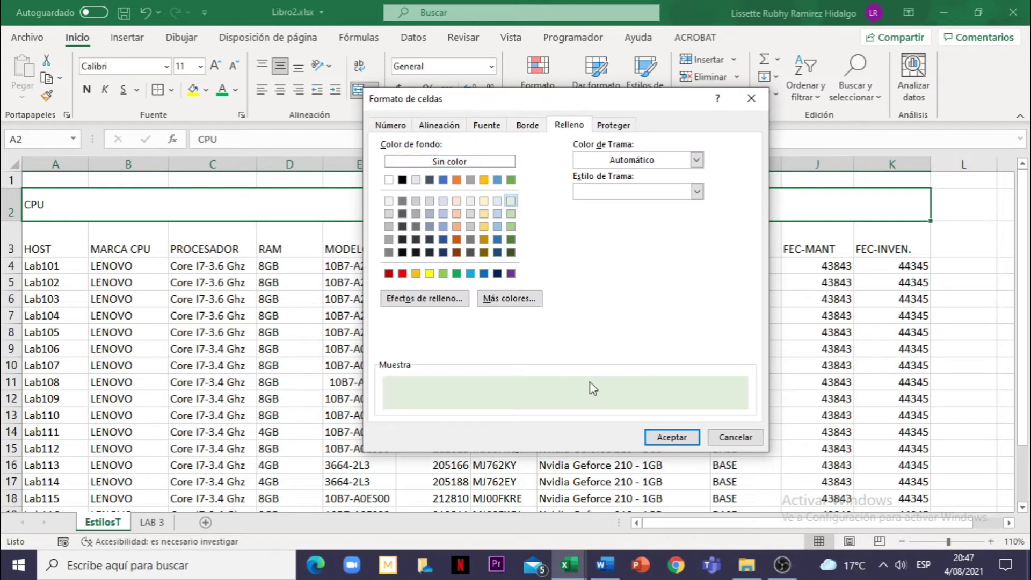
left_click(671, 437)
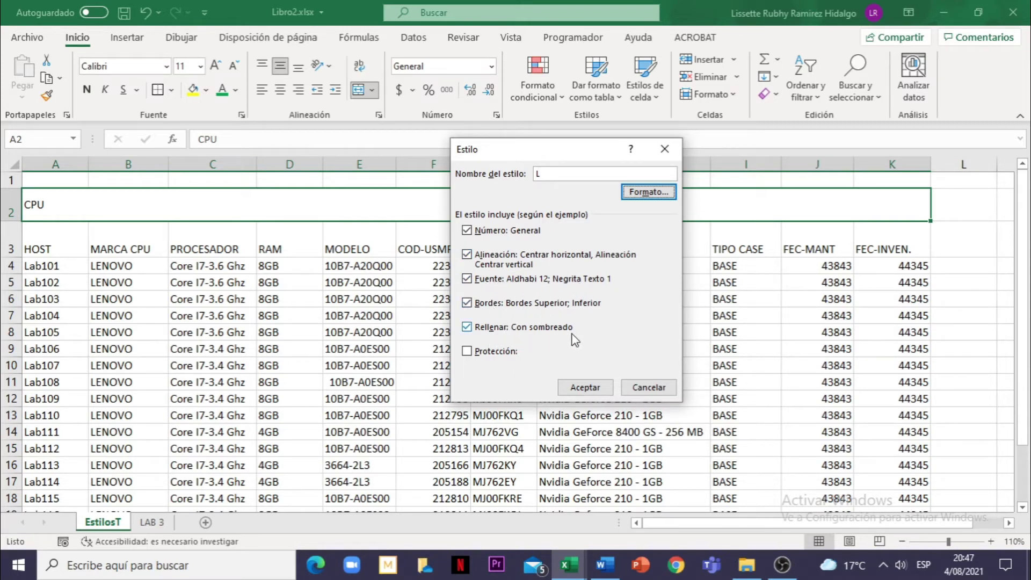
Confirm the Style dialog to save custom style L to the workbook
left_click(593, 391)
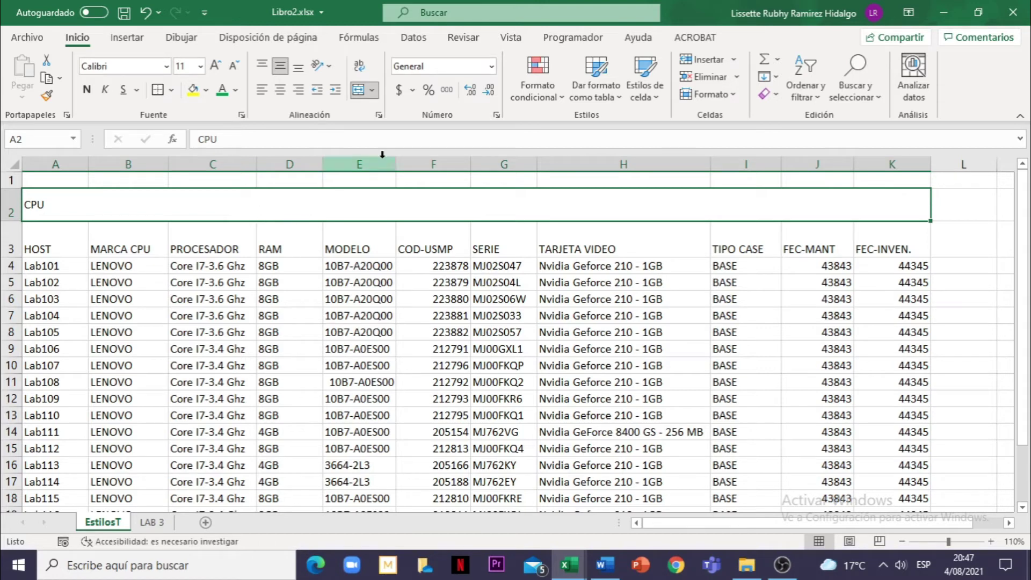
Apply custom style L to the CPU title row, then go to the LAB 3 sheet
left_click(657, 98)
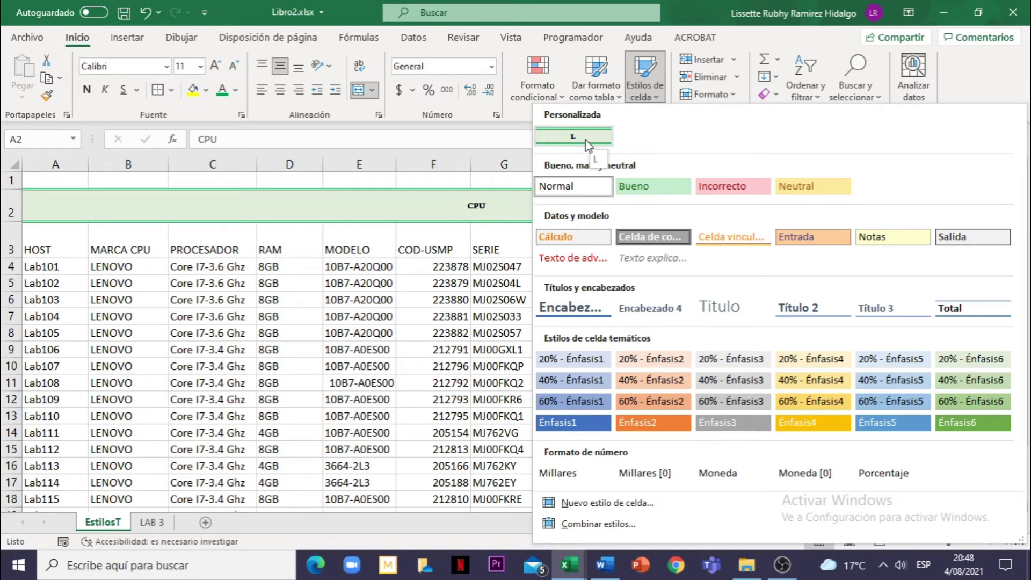
left_click(591, 140)
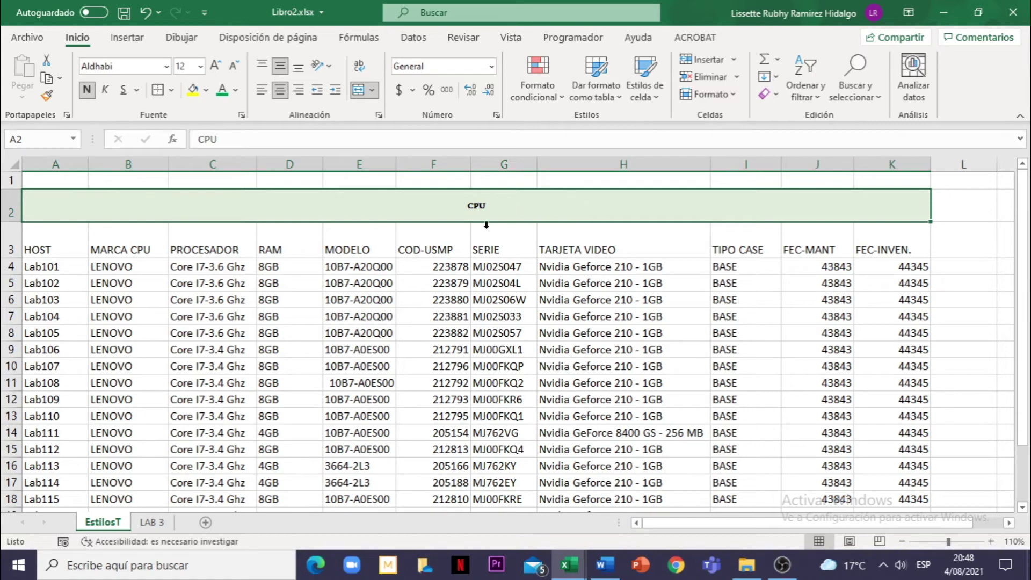
left_click(422, 266)
left_click(155, 522)
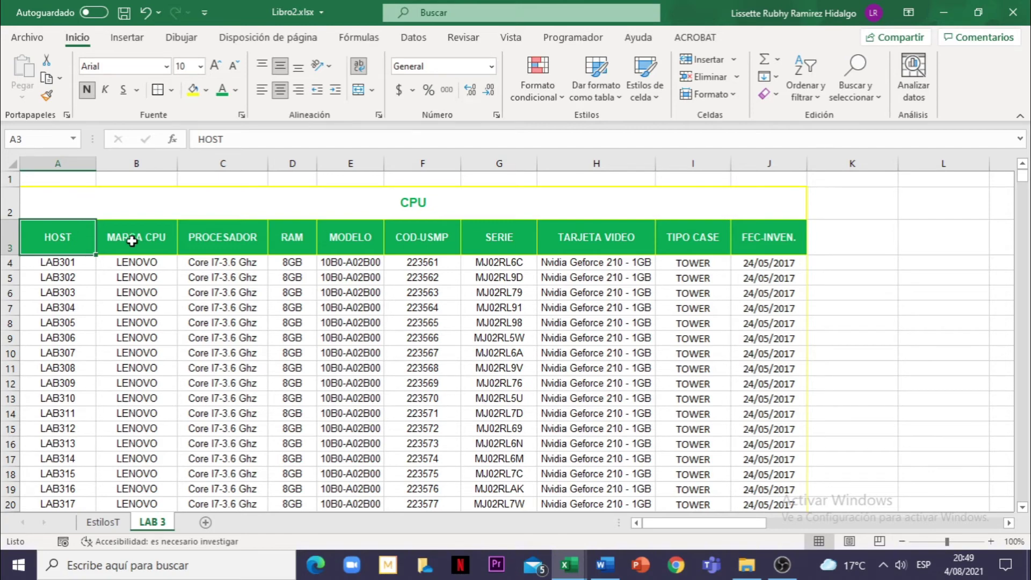
Save the HOST header's green, bold white formatting as a new cell style named R
left_click(656, 102)
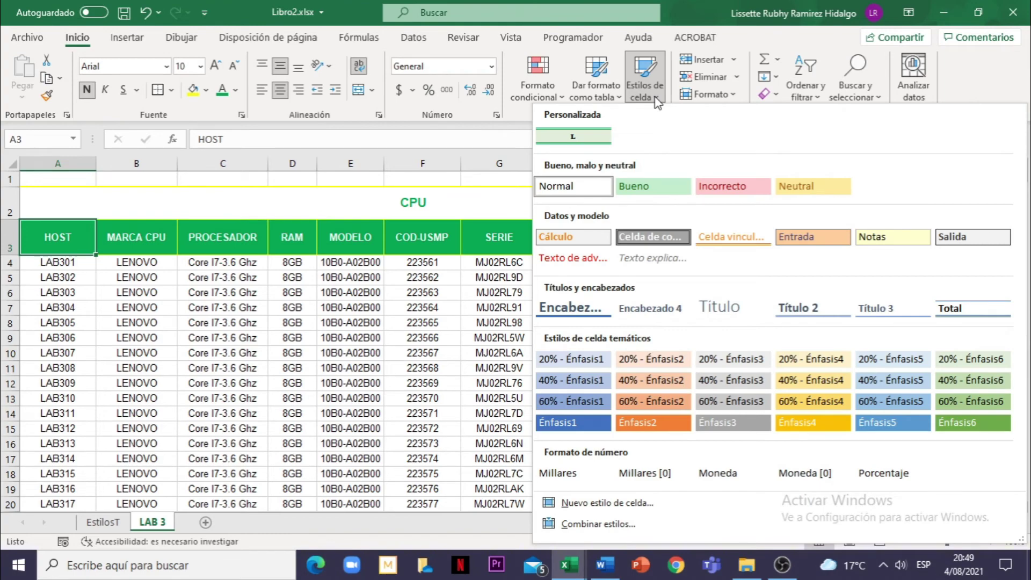
left_click(629, 504)
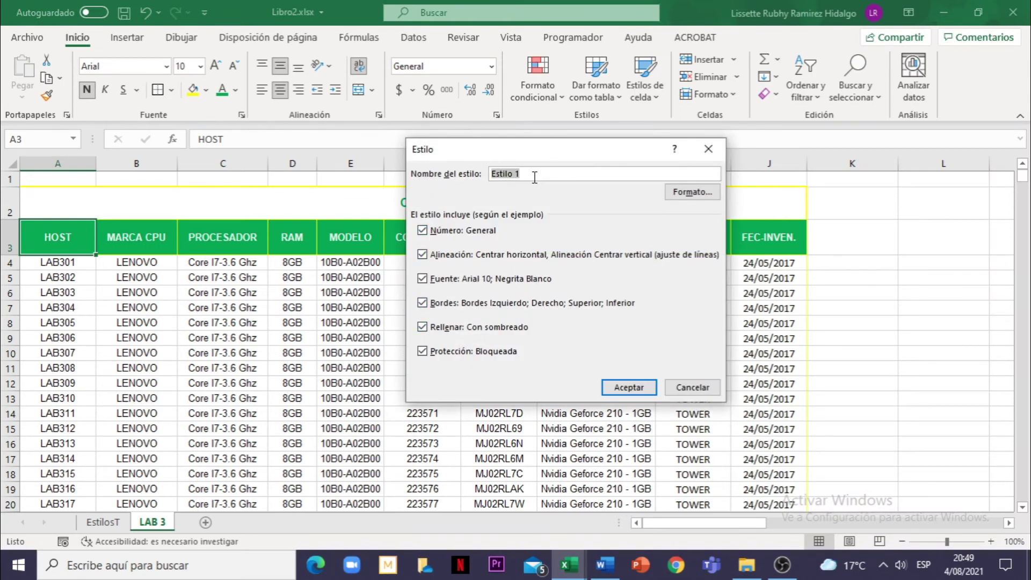
type("R")
left_click(632, 391)
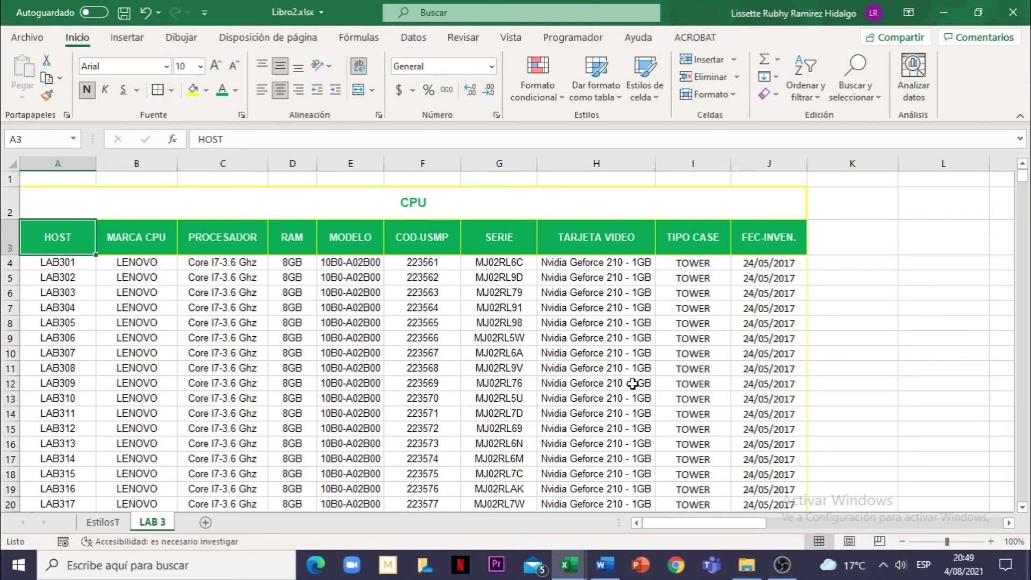
Open the Cell Styles gallery to see R listed beside L
left_click(657, 99)
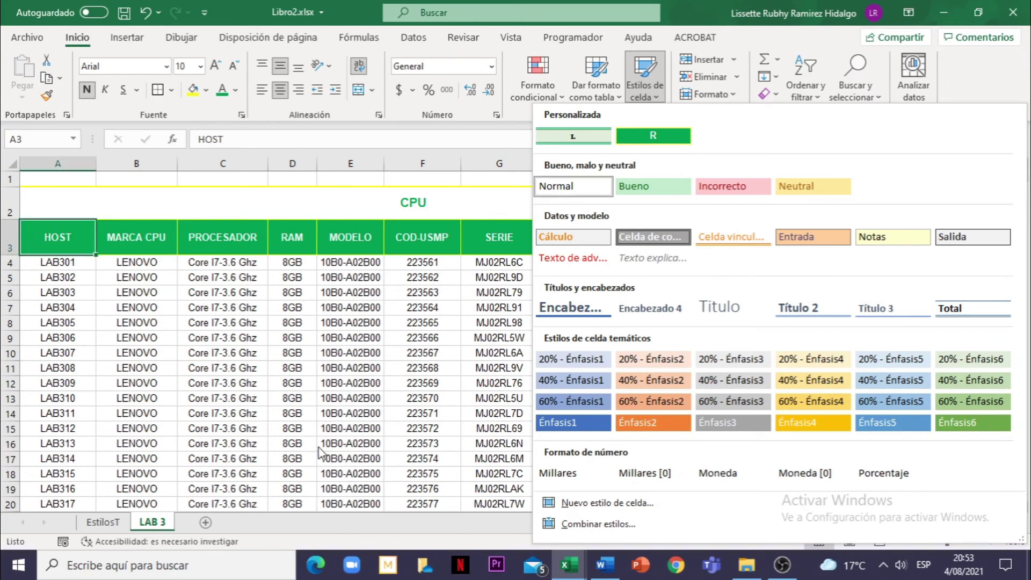
On the EstilosT sheet, apply cell style R to header row A3:K3
left_click(98, 525)
left_click(99, 522)
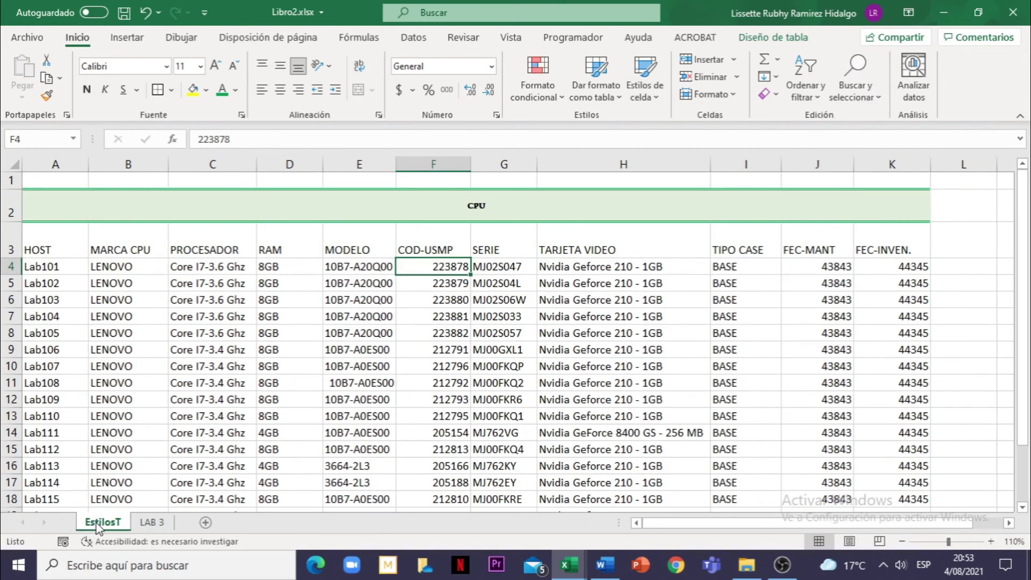
left_click(68, 245)
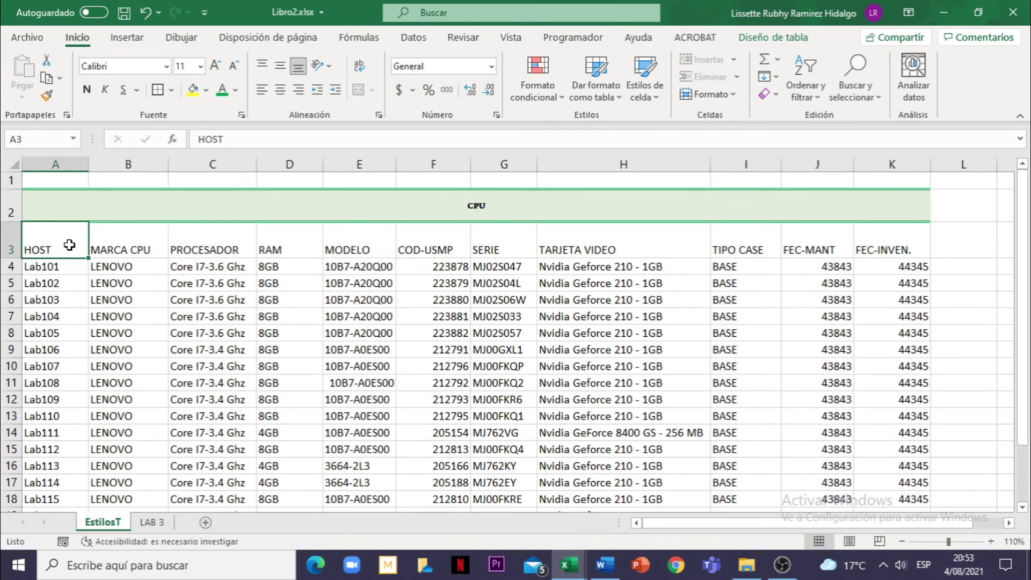
left_click_drag(54, 242, 881, 252)
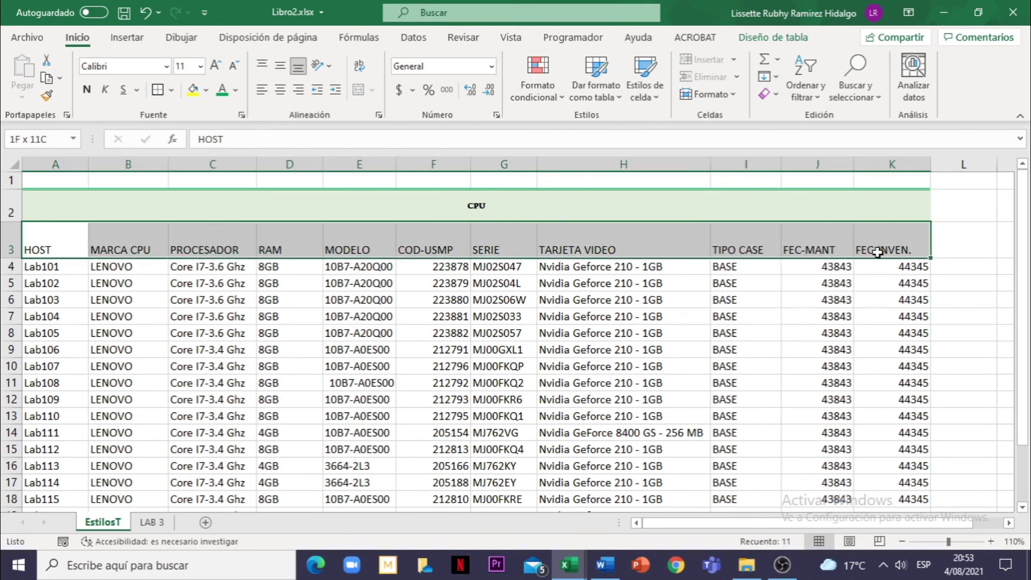
left_click(657, 103)
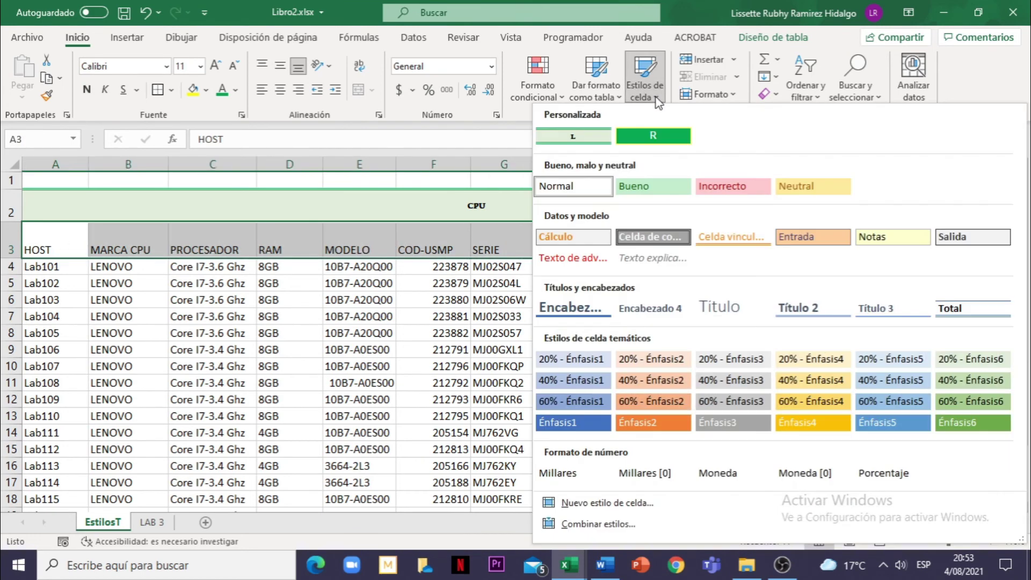
left_click(660, 138)
left_click(551, 400)
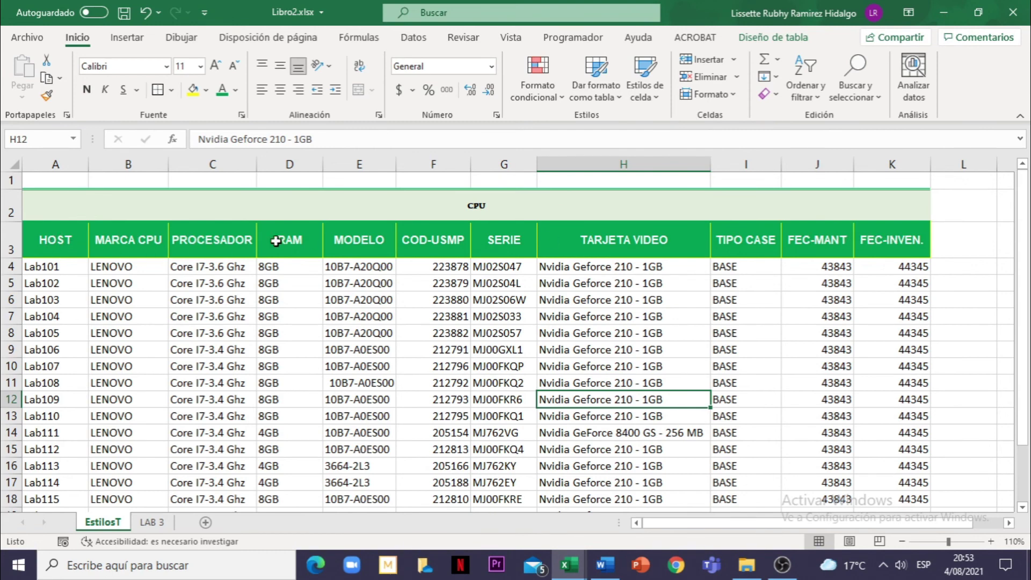
left_click(453, 329)
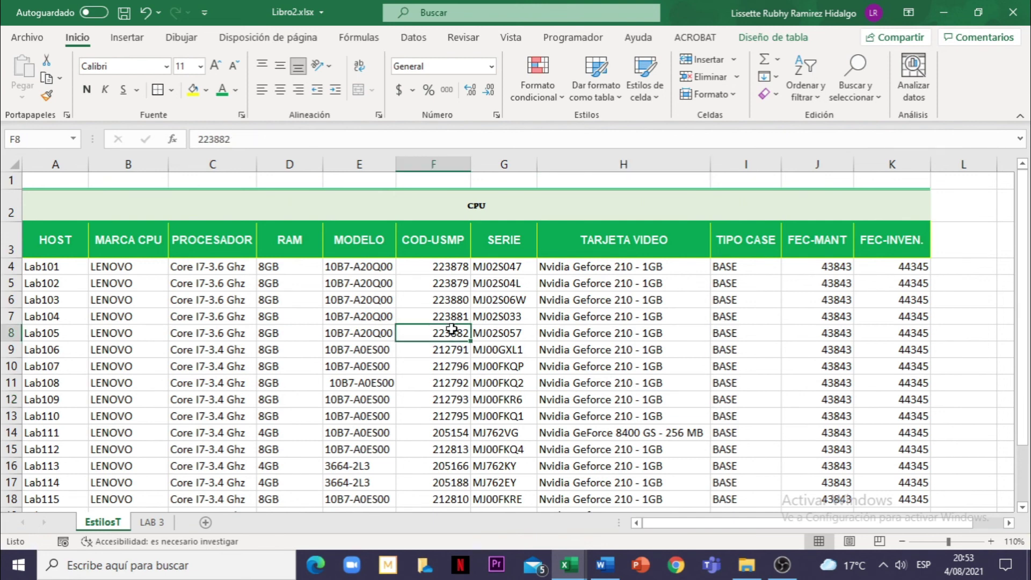